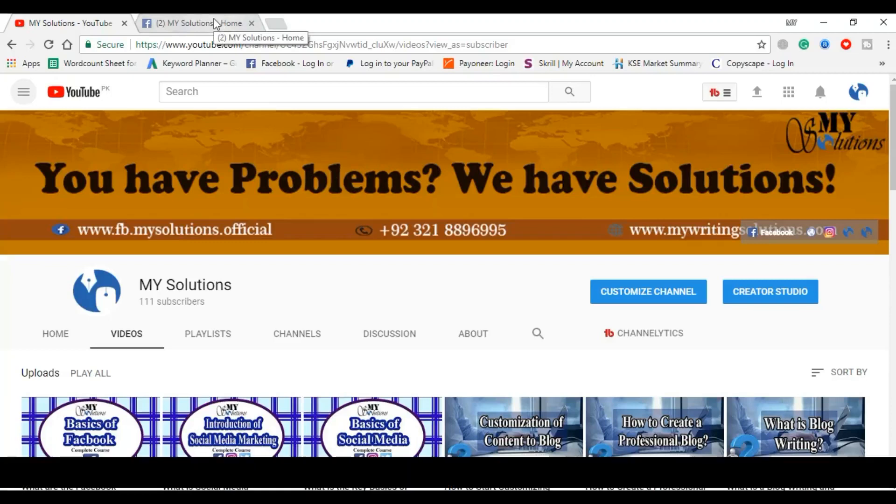
Switch to the MY Solutions Facebook page and open the Promote Your Page setup from its business advertising options
click(214, 23)
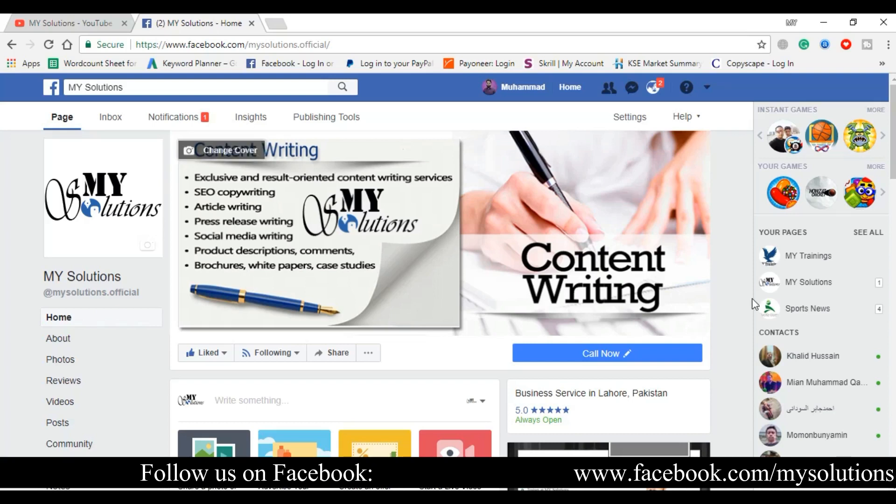
scroll(745, 279, down, 10)
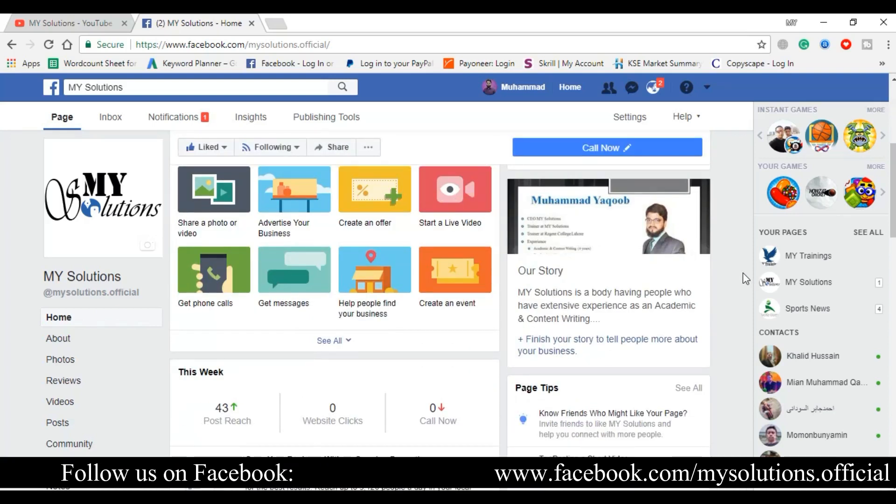
scroll(744, 279, up, 10)
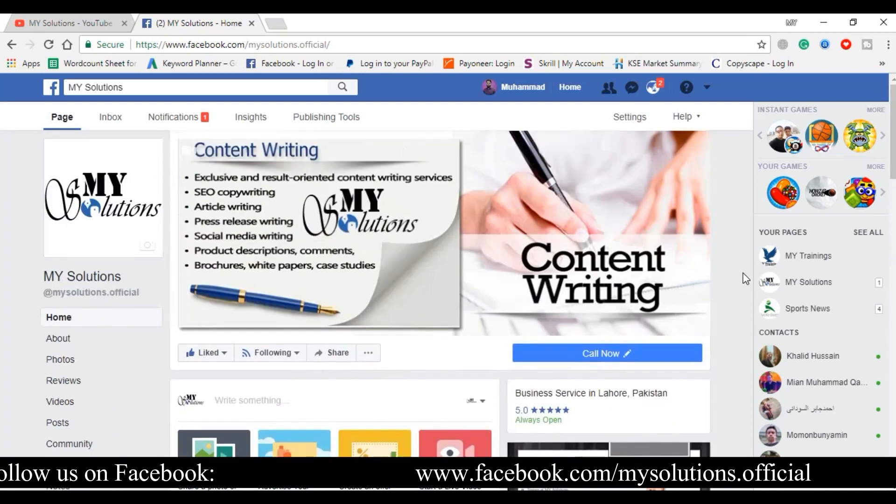
scroll(745, 279, down, 3)
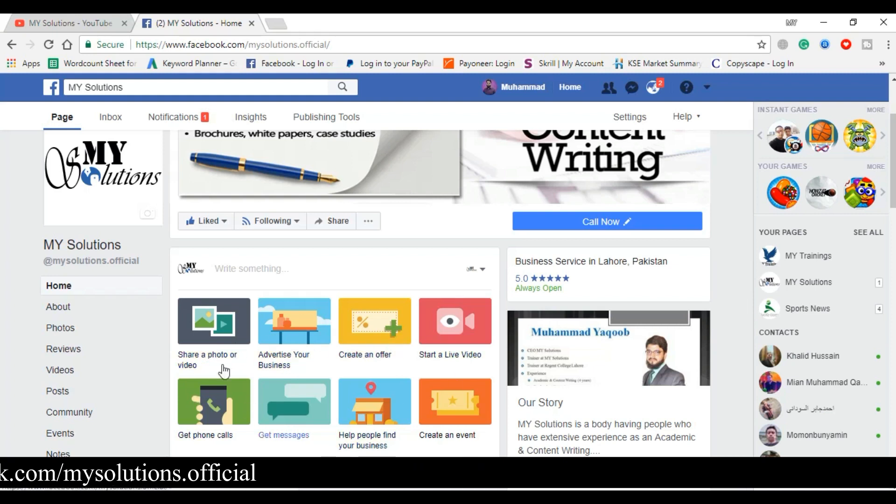
click(278, 361)
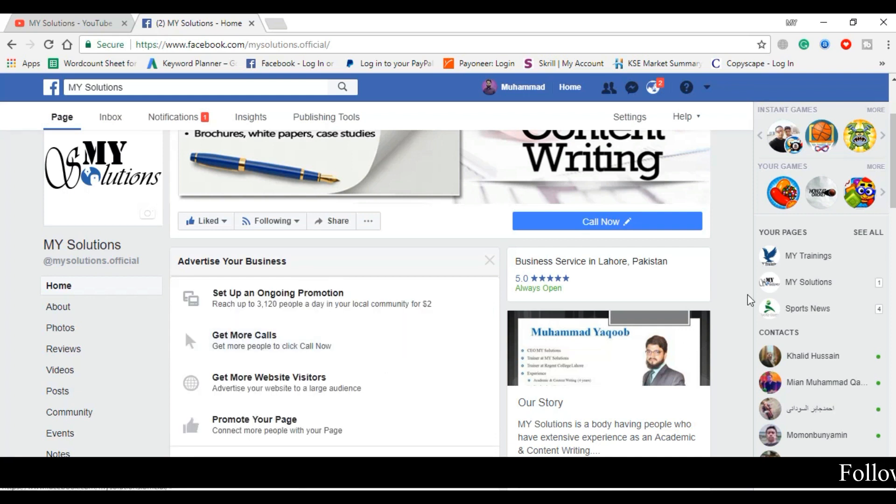
scroll(749, 300, down, 2)
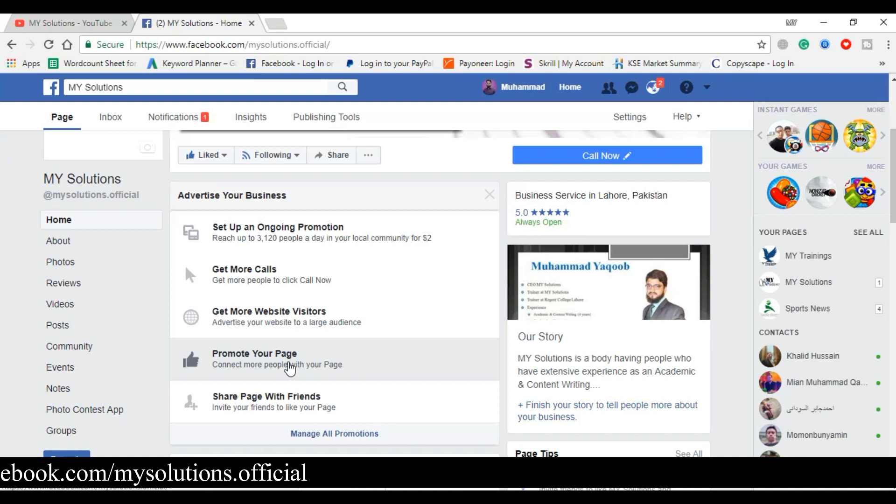
click(290, 368)
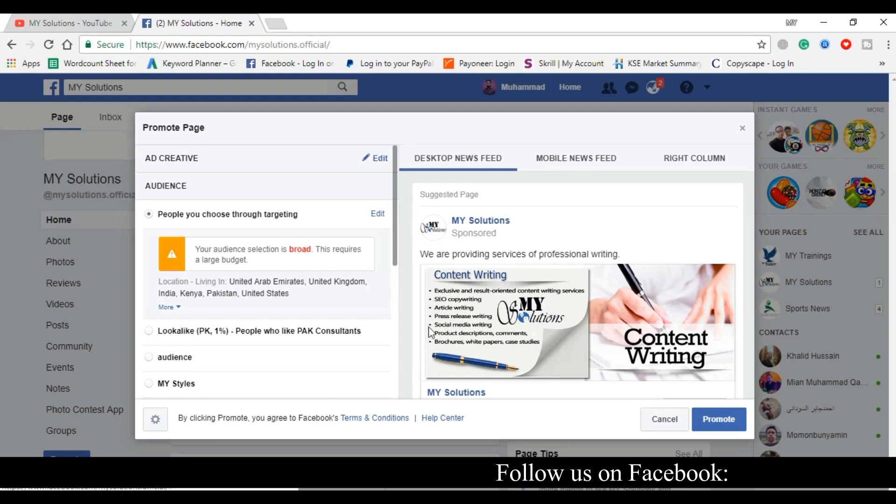
Preview how the page ad looks in the mobile news feed, the right column and the desktop news feed
click(569, 161)
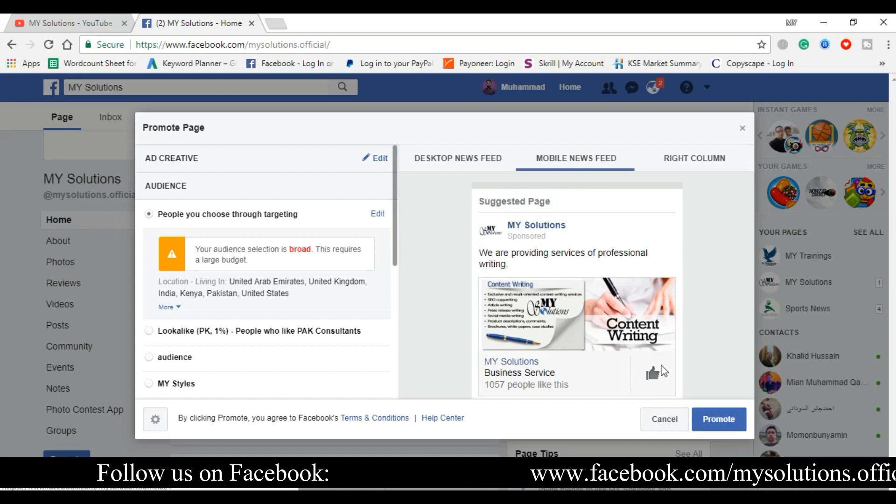
click(692, 164)
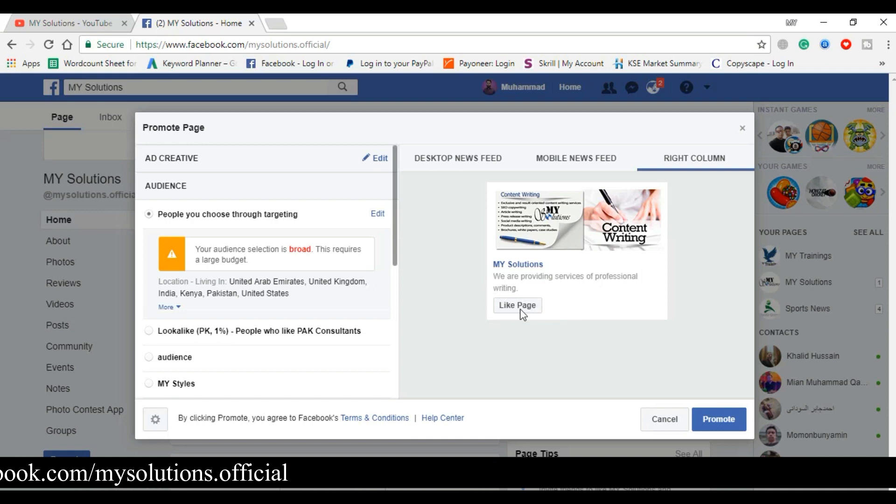
click(451, 159)
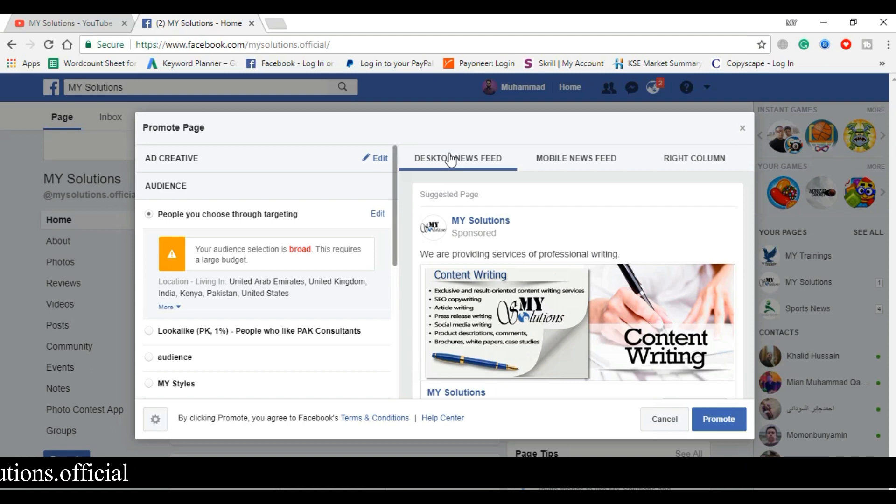
scroll(529, 227, down, 2)
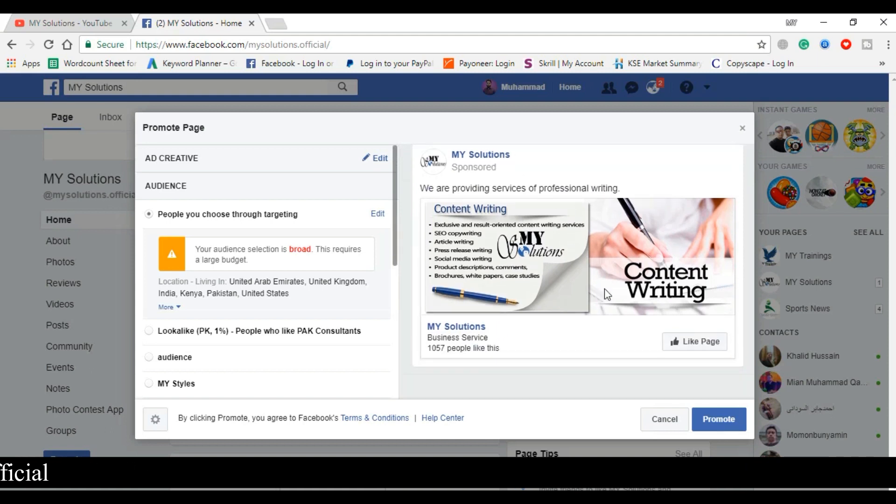
scroll(607, 294, up, 2)
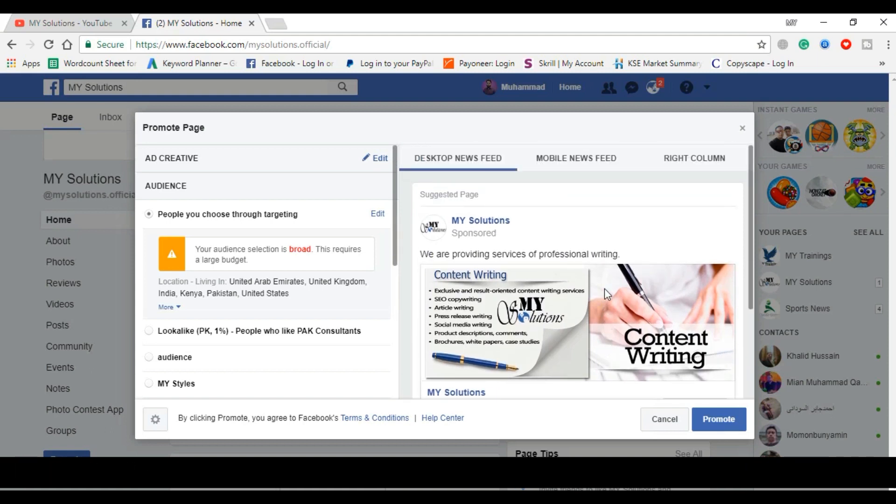
scroll(607, 280, down, 2)
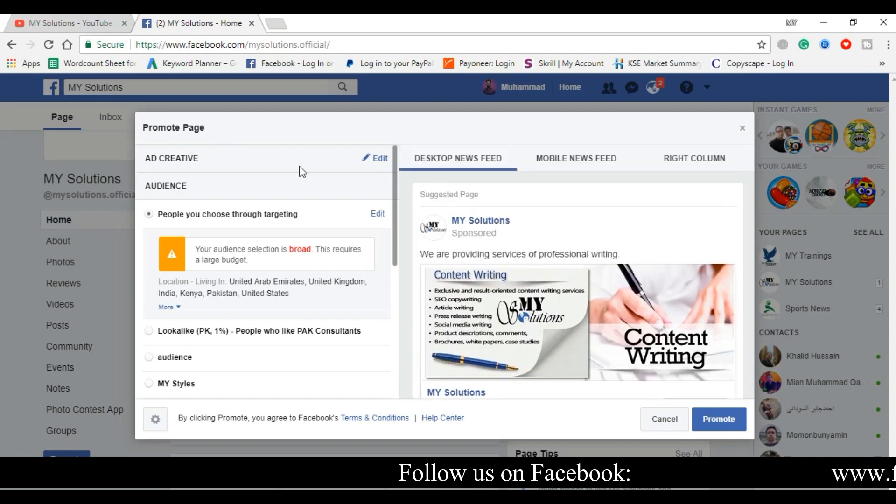
Edit the ad creative and replace its text with "Contact us for Professional Writing Services."
click(379, 159)
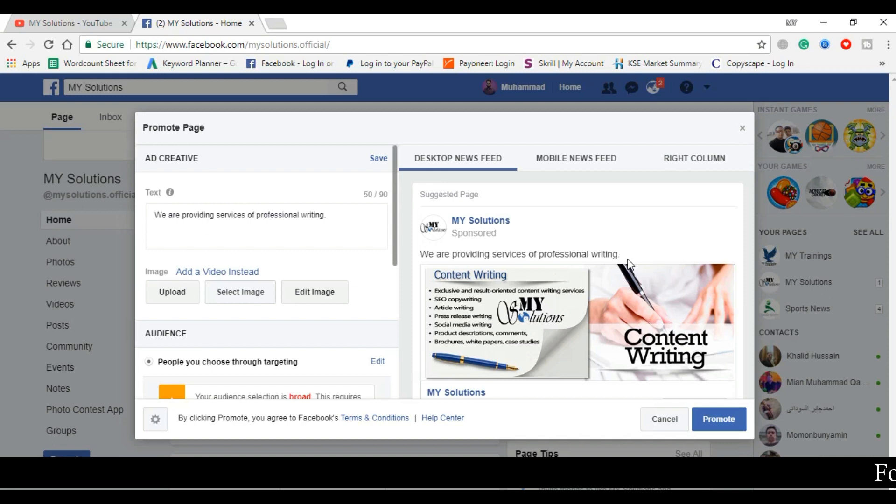
drag(333, 218, 204, 217)
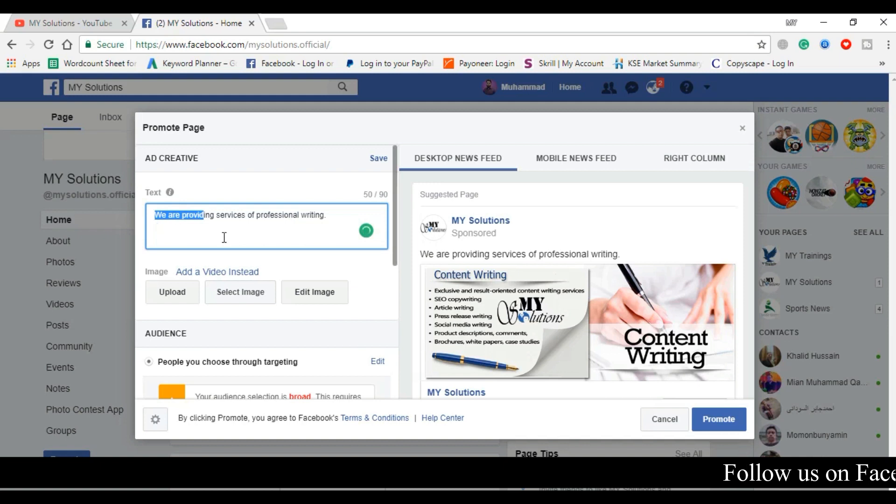
key(ctrl+a)
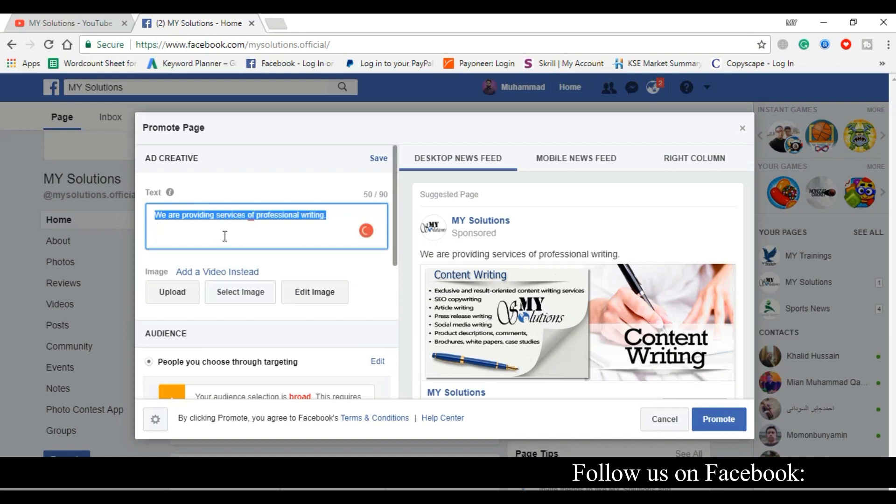
text(Contact us )
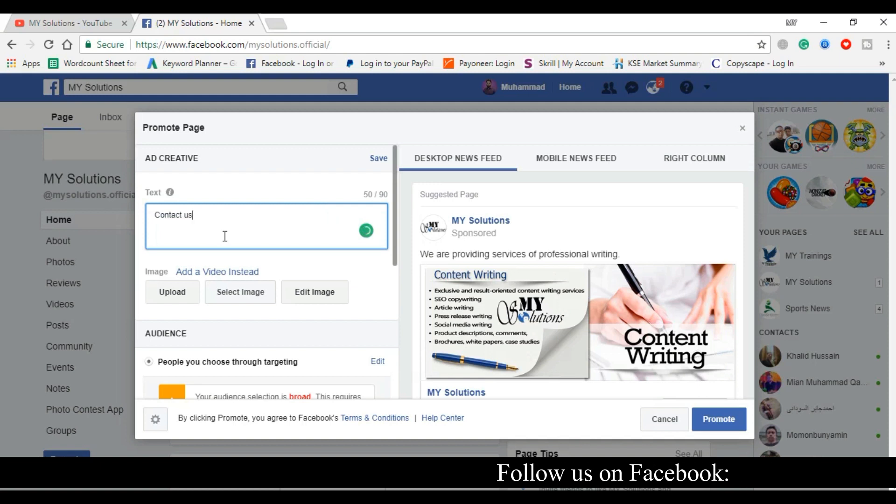
text(for)
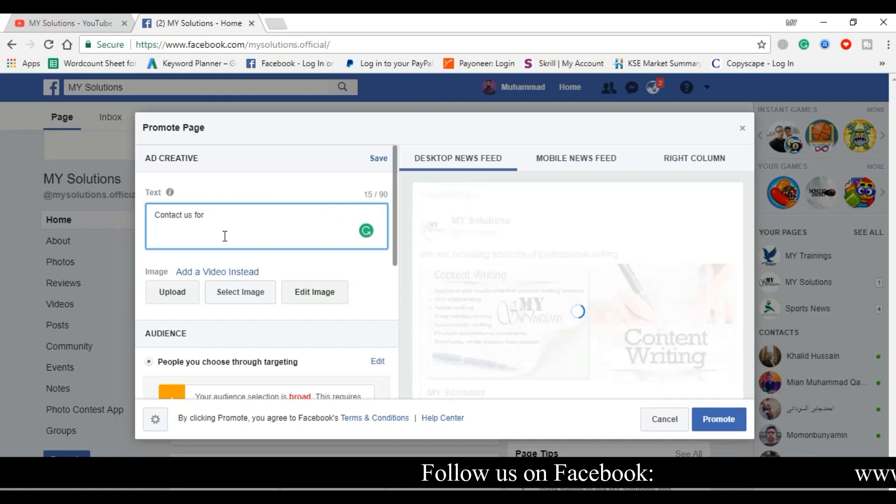
text( Professiona)
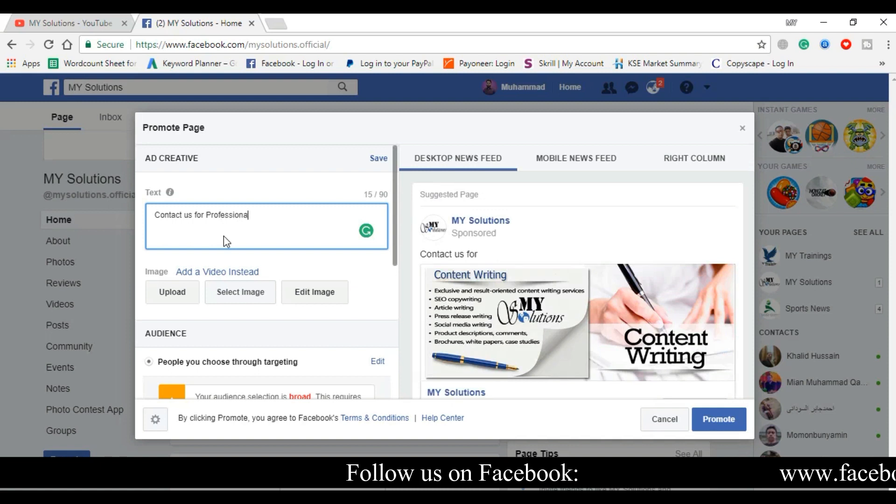
text(l Wri)
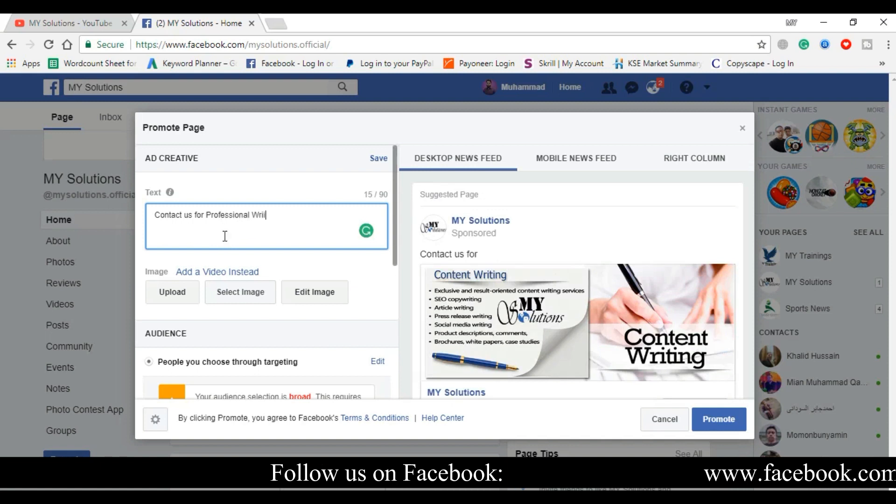
text(ting Servicd)
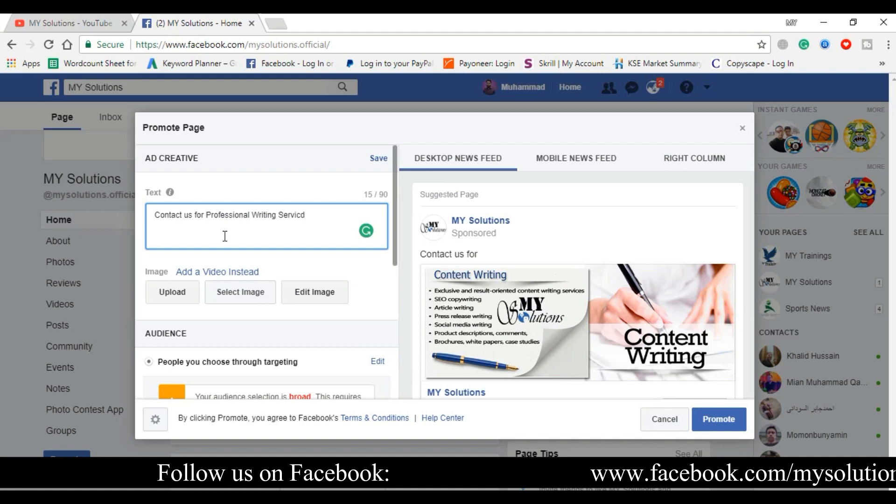
key(BackSpace)
text(es)
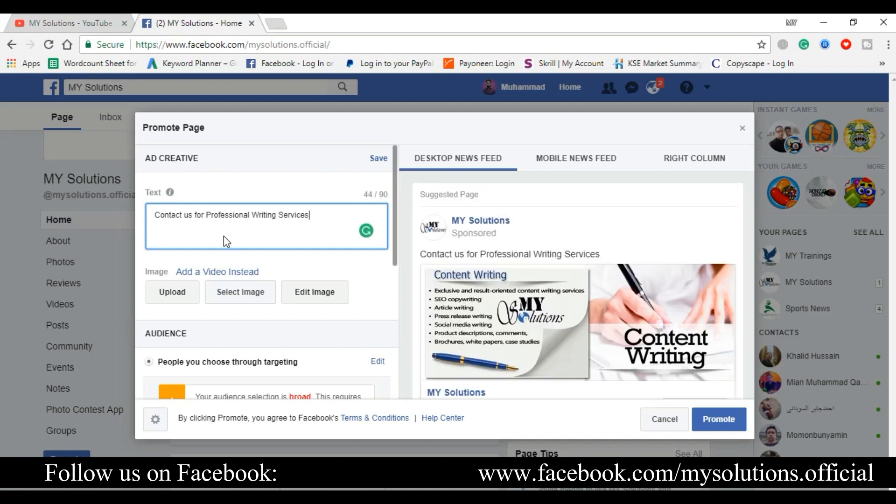
text(.)
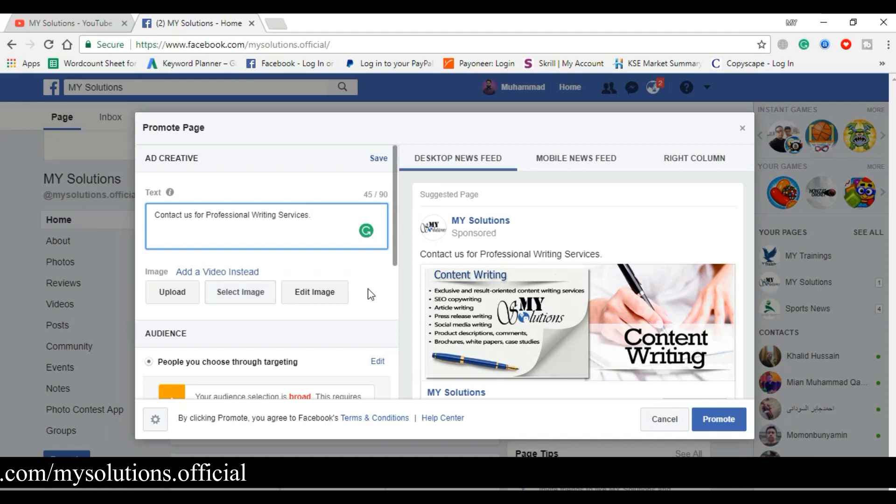
Browse the image library's full collection, ad images, Instagram images and page images, and close it without choosing one
click(263, 298)
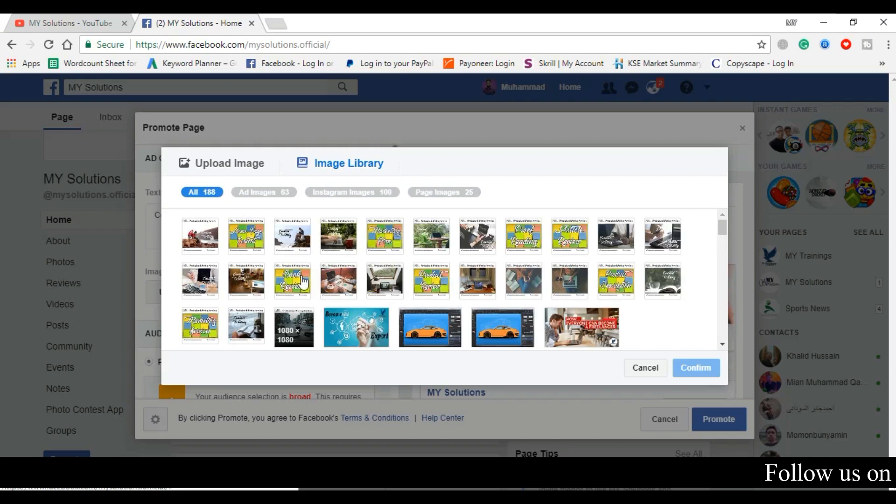
scroll(546, 306, down, 5)
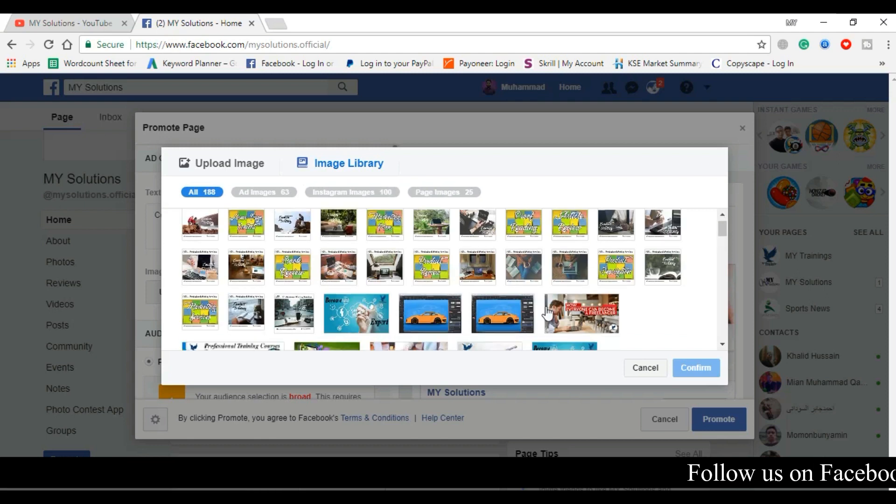
scroll(547, 316, up, 1)
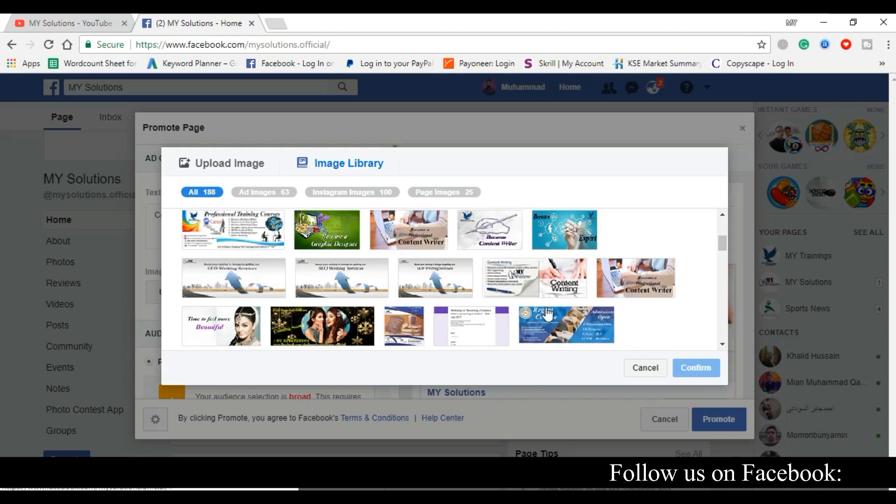
scroll(547, 315, up, 4)
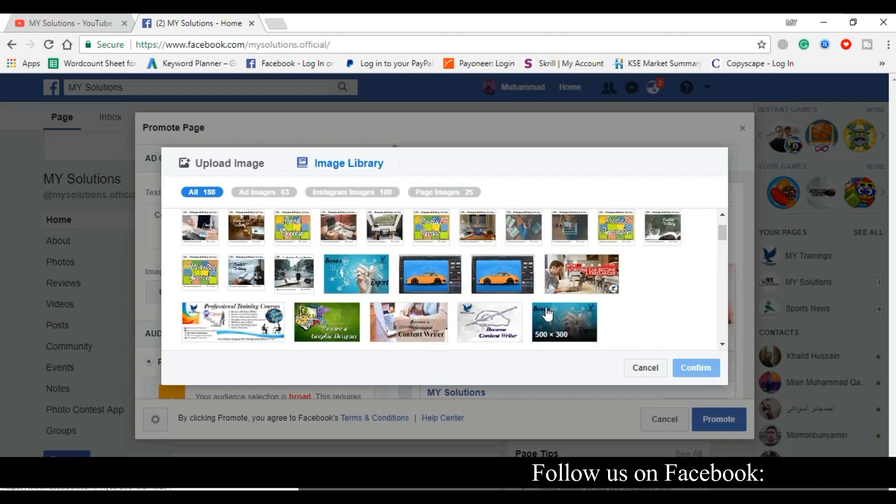
scroll(547, 315, up, 1)
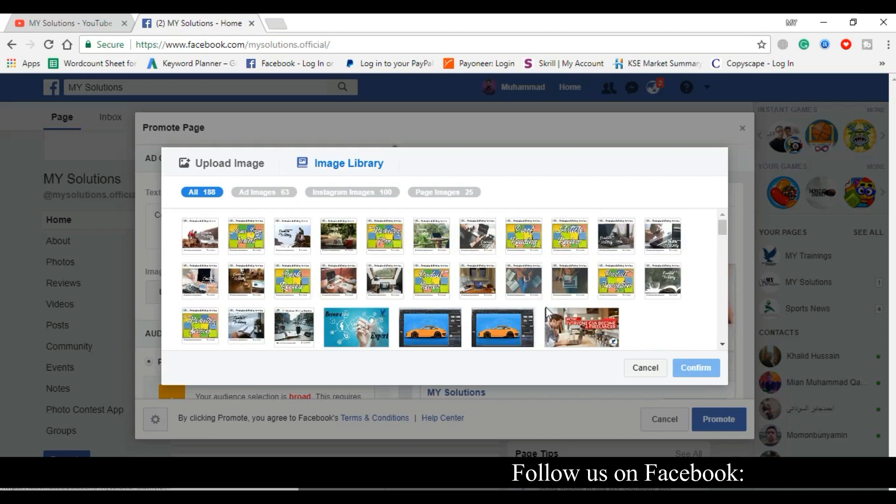
click(267, 196)
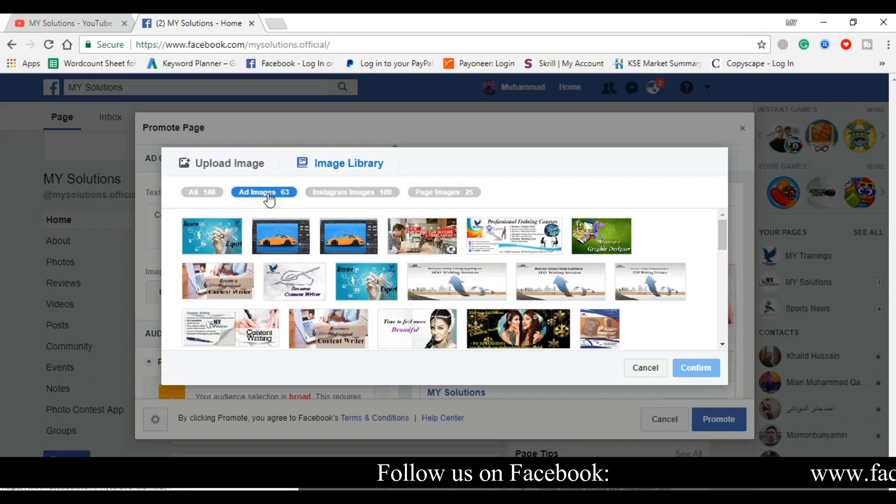
click(357, 193)
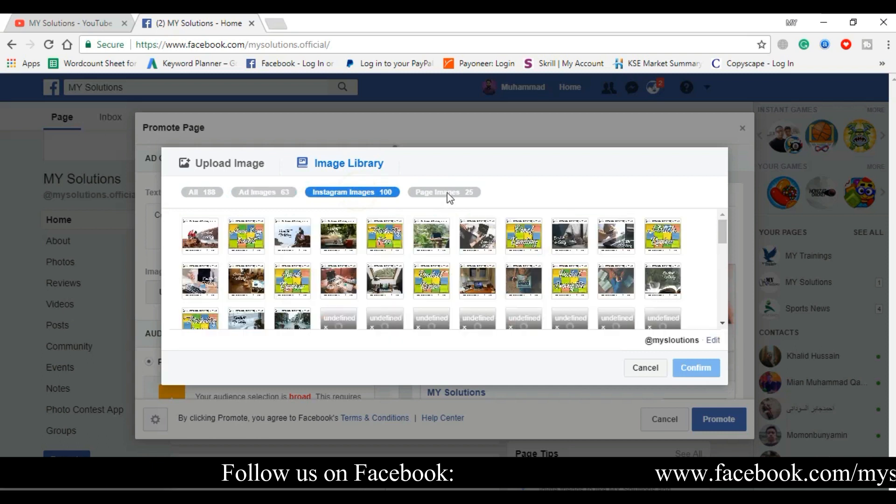
click(448, 194)
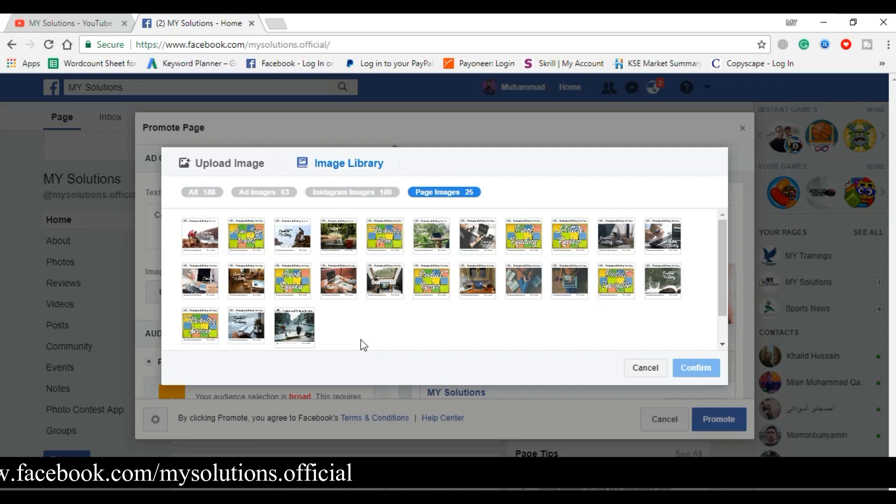
click(637, 371)
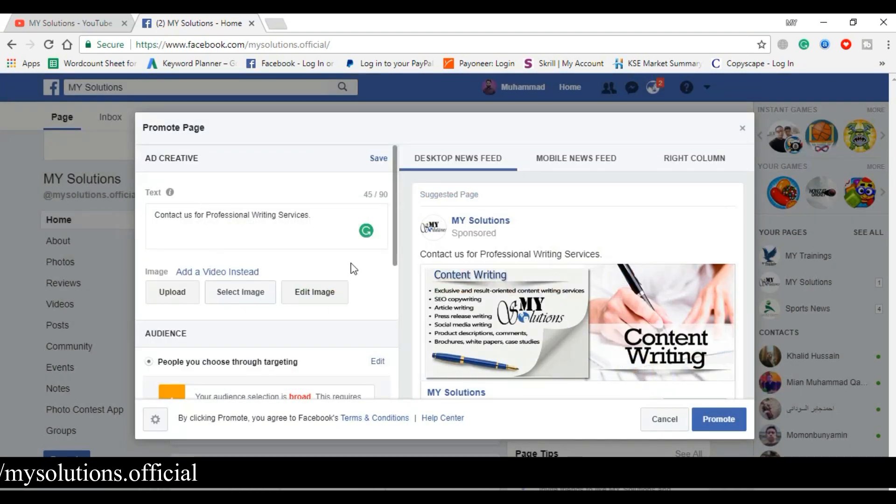
Edit the "People you choose through targeting" audience and remove all of its existing country locations
scroll(354, 269, down, 1)
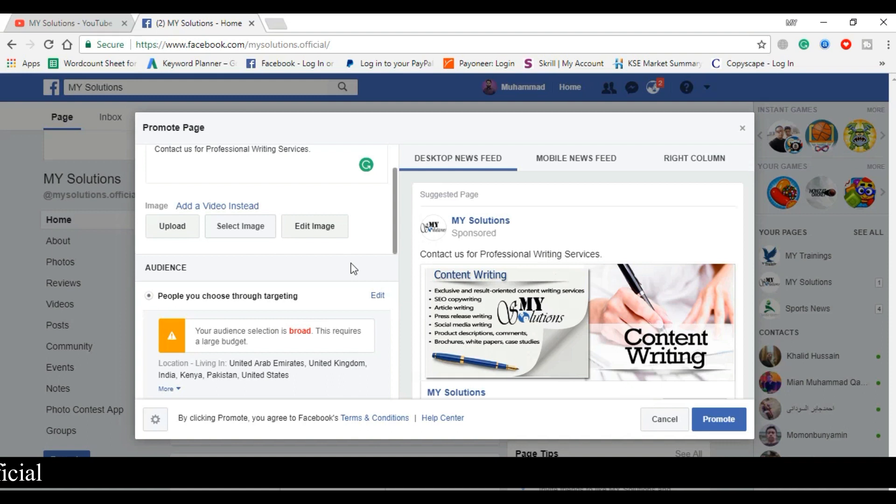
scroll(353, 266, down, 1)
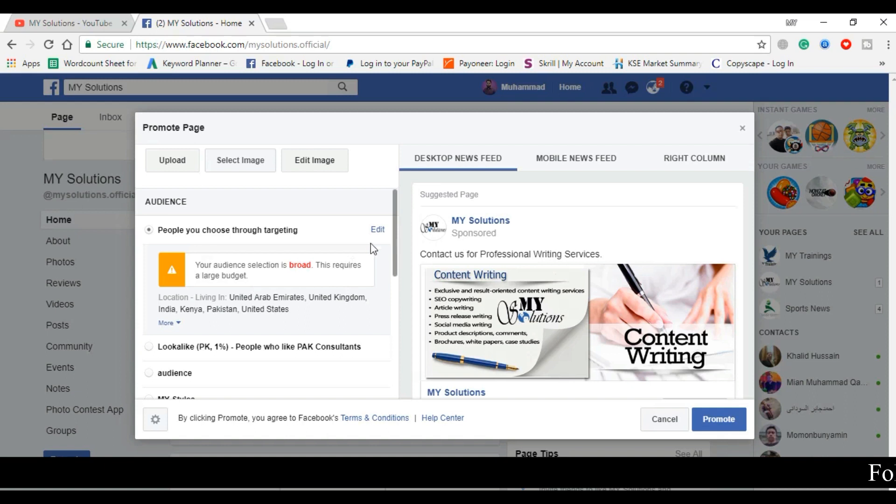
click(377, 230)
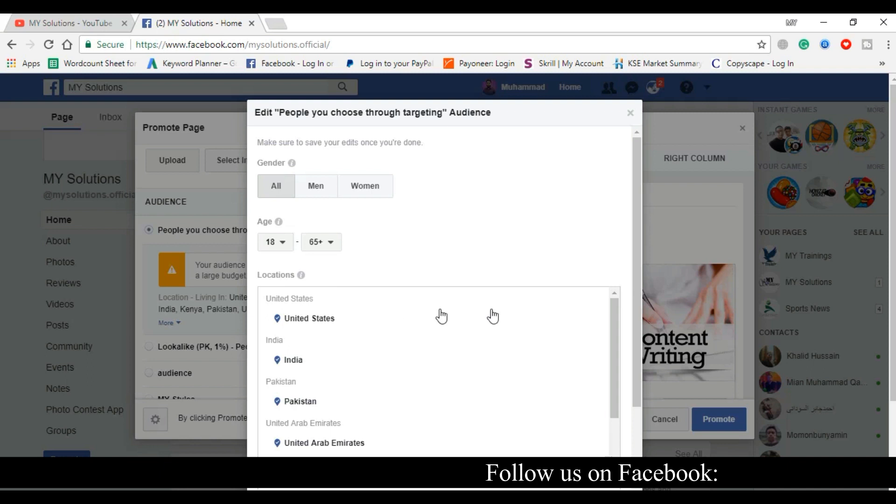
click(598, 299)
click(597, 300)
click(598, 299)
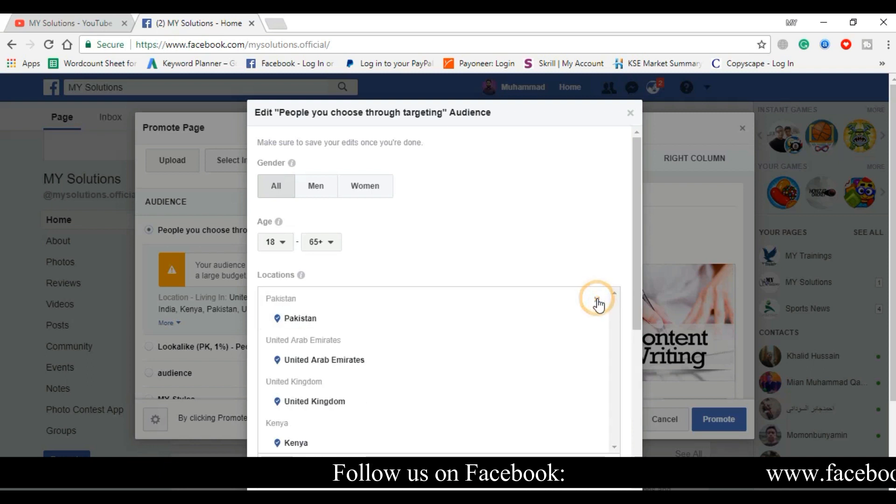
click(598, 299)
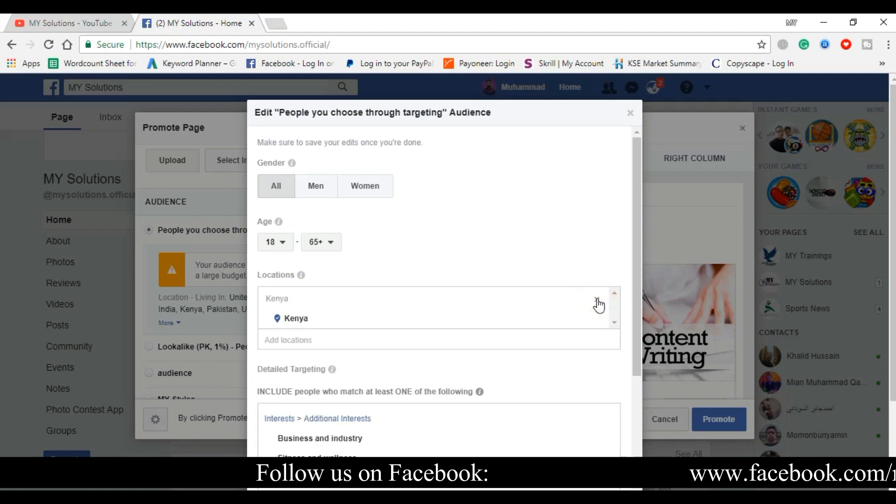
click(597, 300)
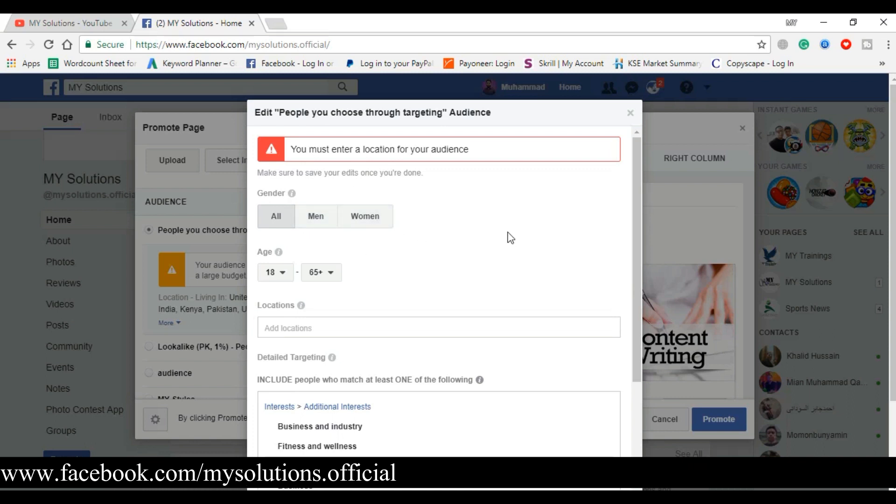
Set the audience's age range to 20–40
scroll(505, 231, down, 1)
scroll(505, 231, down, 2)
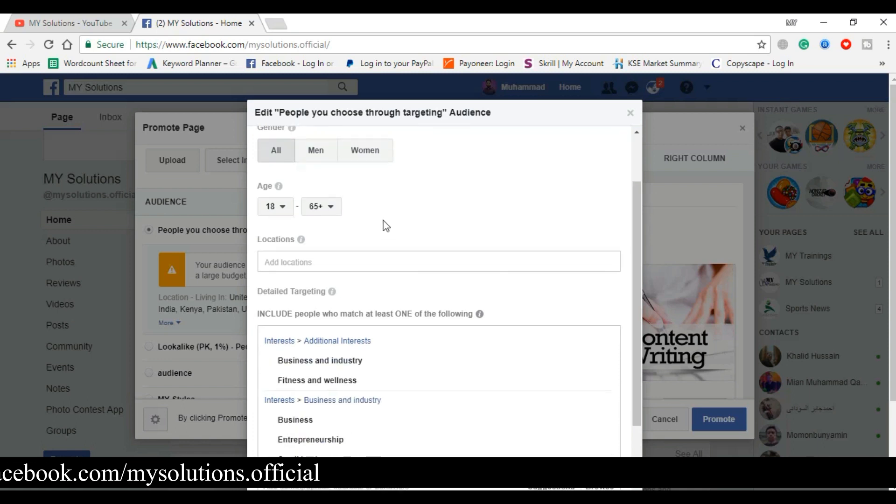
click(318, 206)
scroll(332, 297, up, 5)
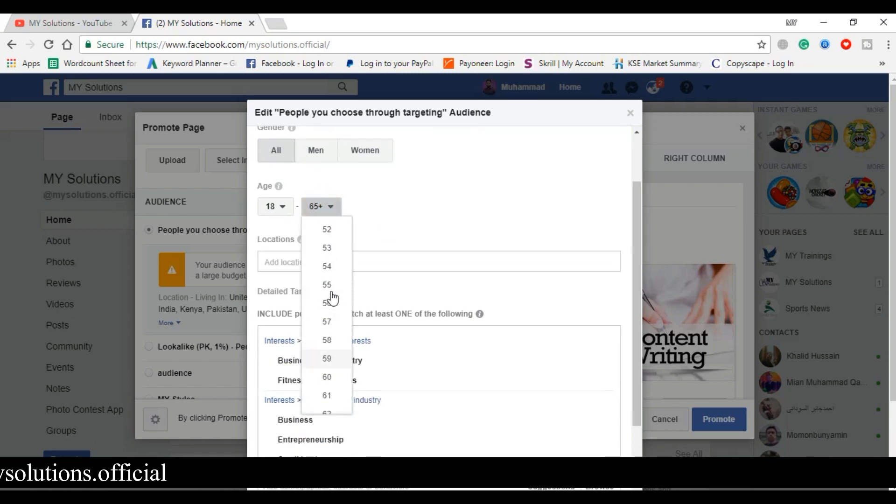
scroll(331, 276, up, 2)
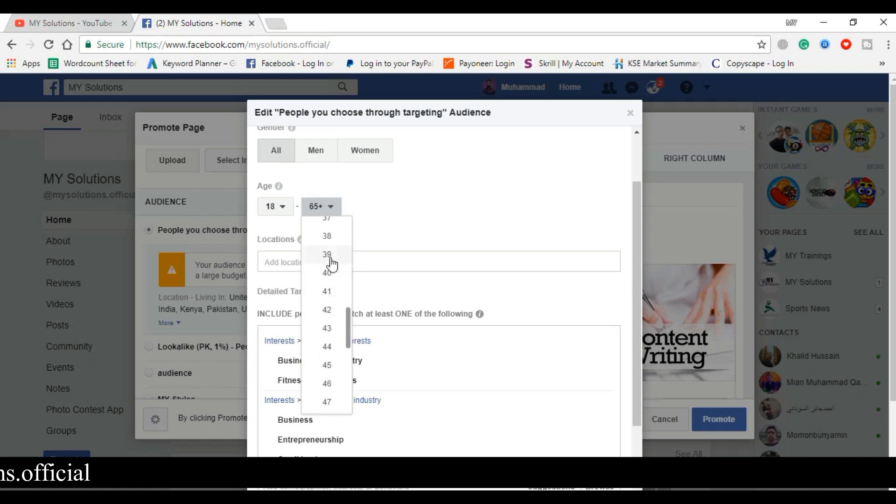
click(326, 273)
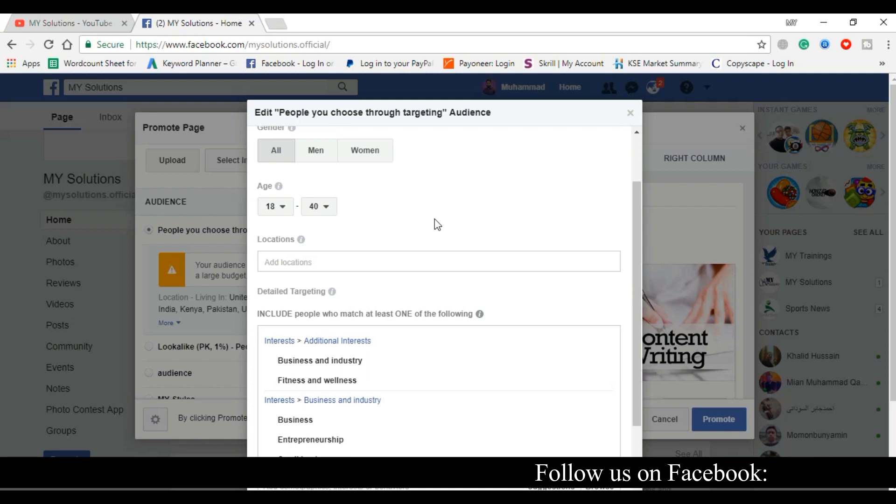
click(285, 207)
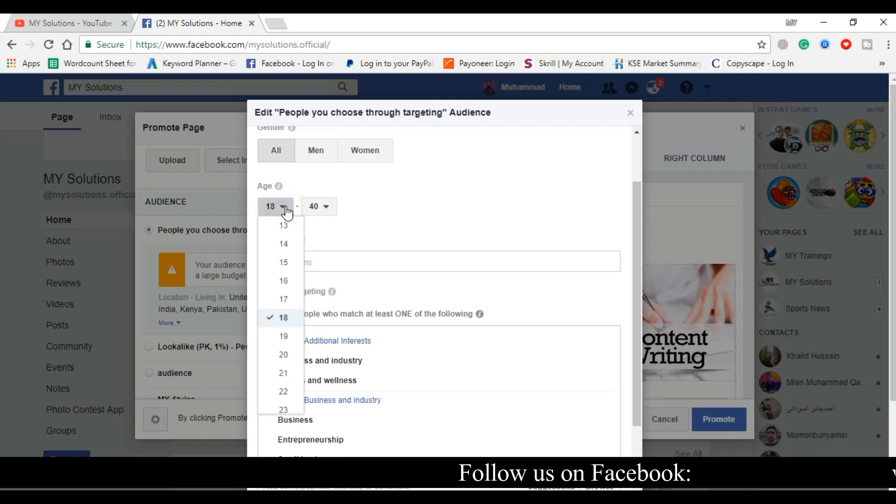
click(283, 357)
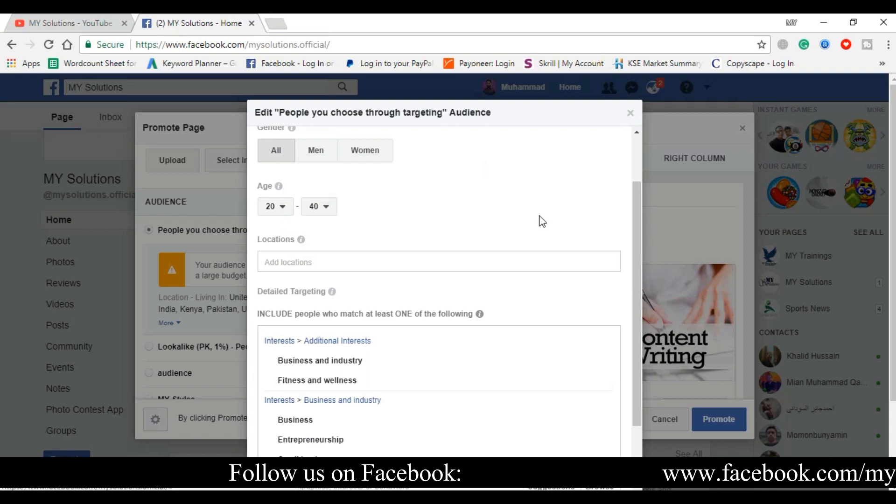
Add Lahore, Punjab, Pakistan as an audience location and set its surrounding radius to 13 mi
click(272, 262)
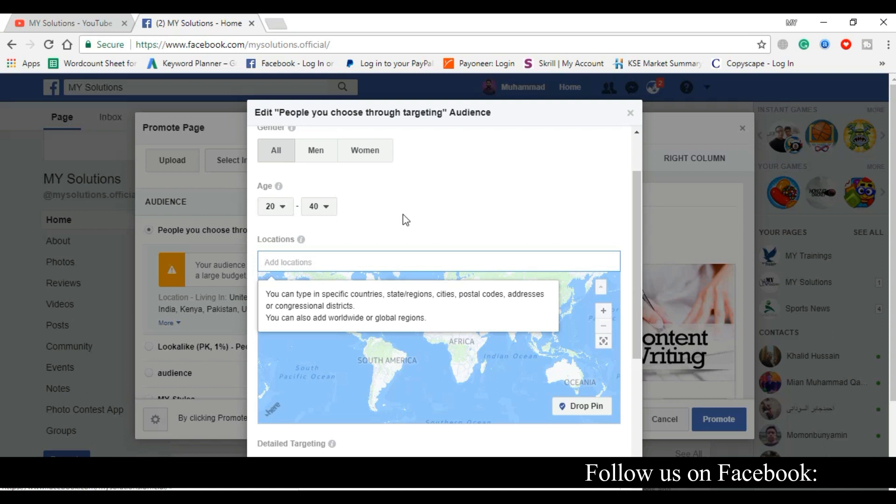
text(Lahore)
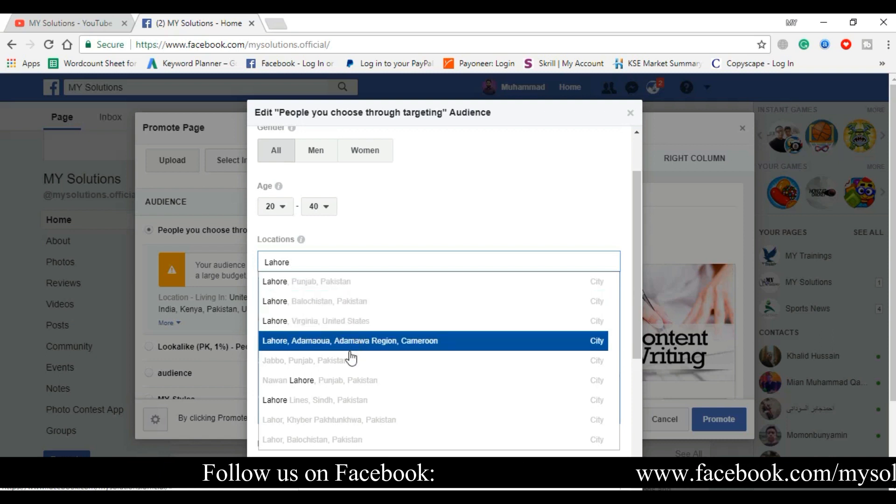
click(314, 282)
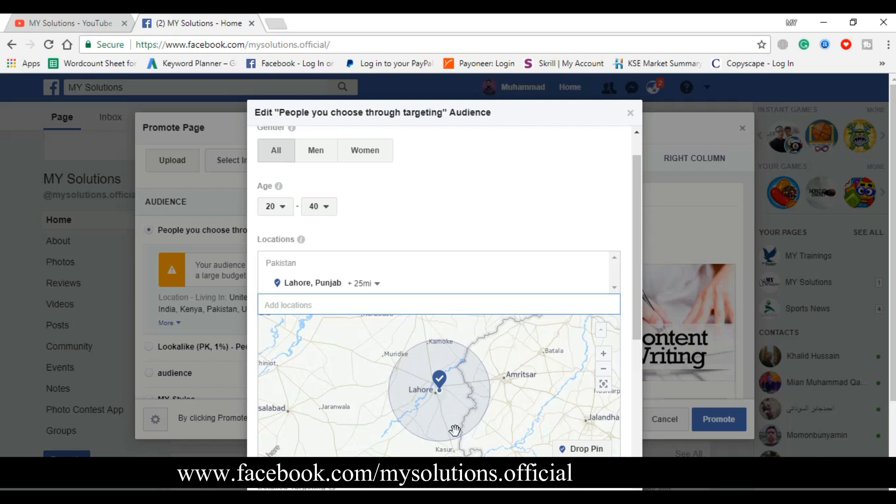
click(377, 286)
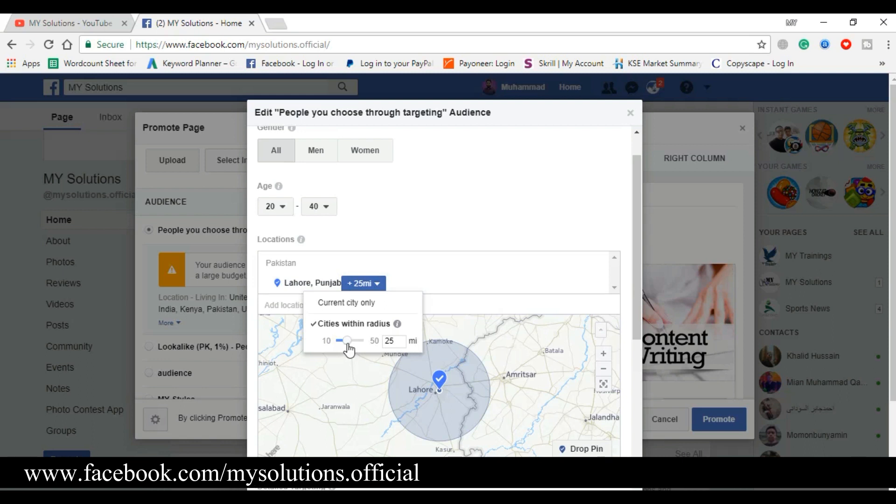
click(410, 238)
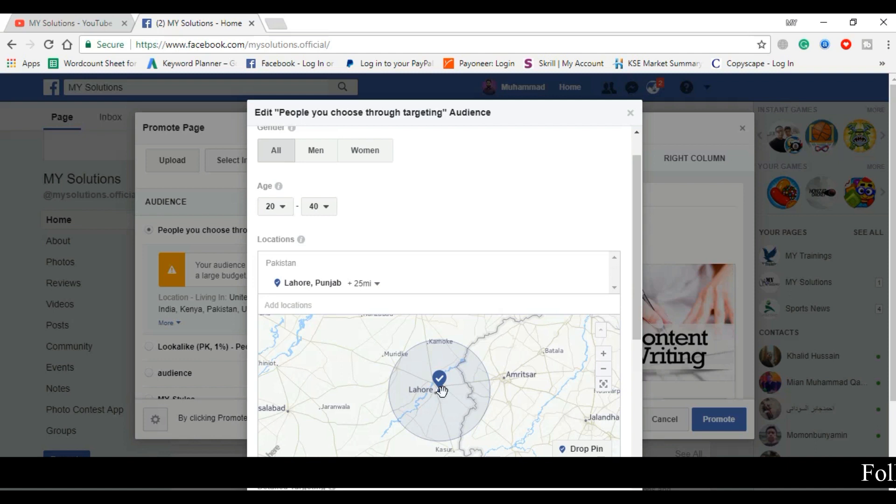
click(378, 283)
drag(348, 345, 341, 342)
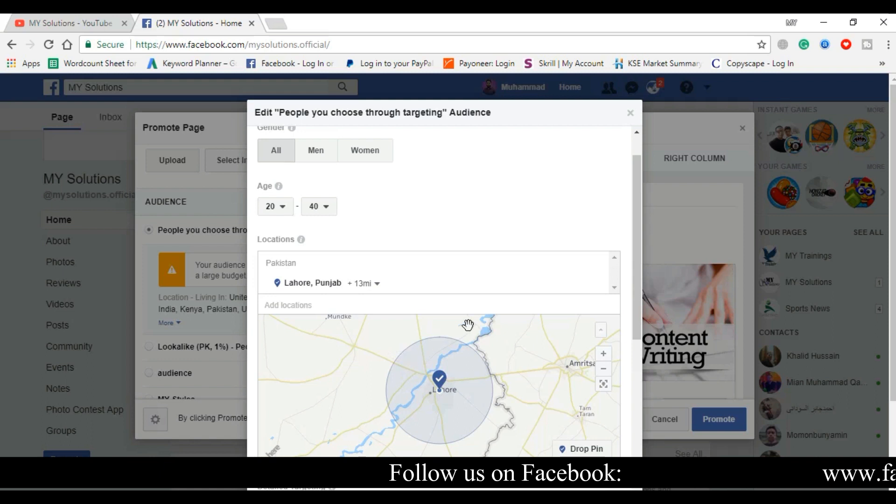
Add Main Gulberg, Punjab as a second audience location and set its surrounding radius to 10 mi
click(311, 306)
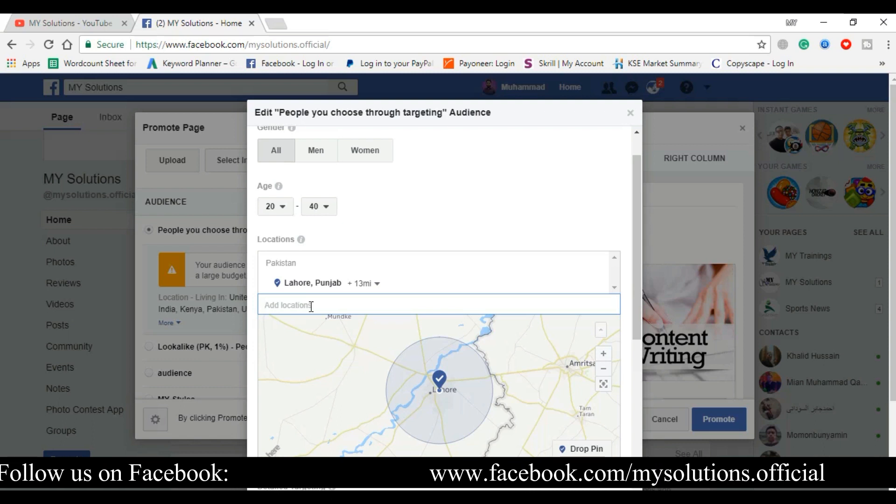
text(Gulberg)
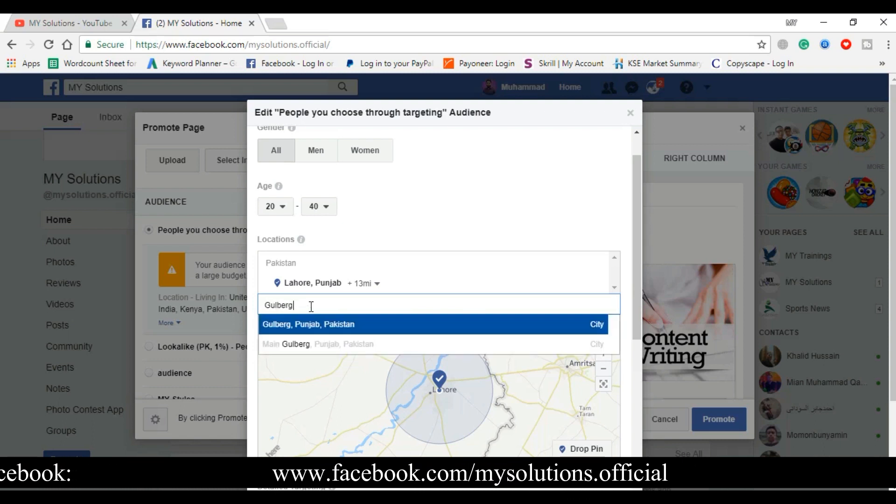
click(323, 344)
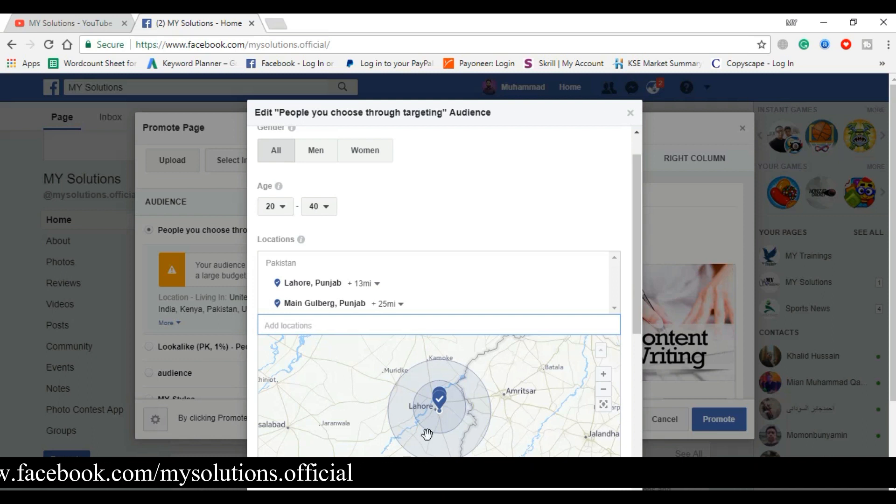
click(398, 304)
drag(372, 362, 367, 362)
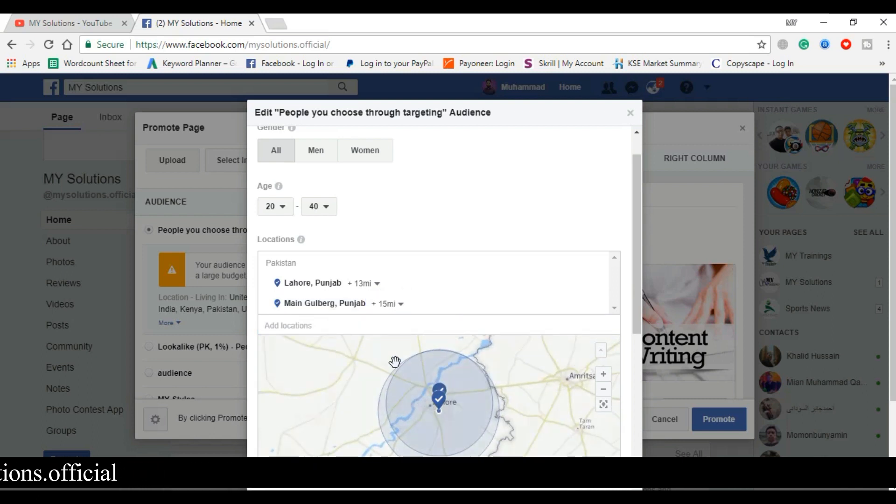
click(399, 304)
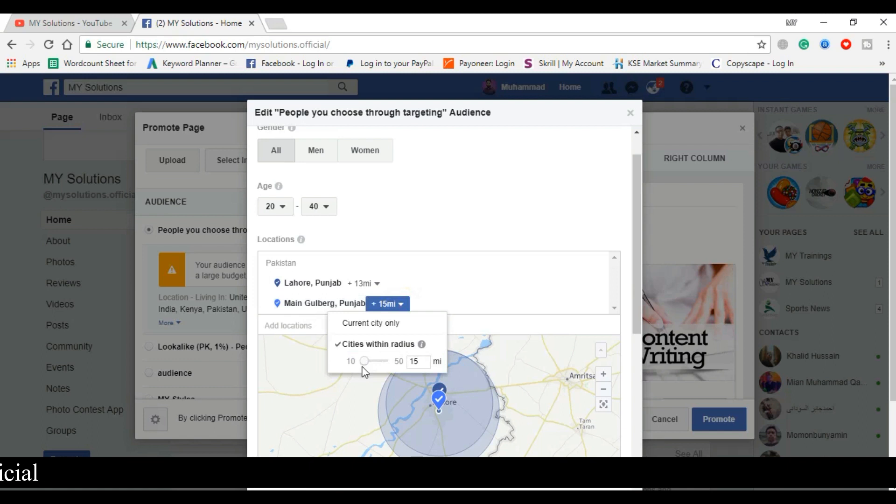
drag(366, 362, 364, 362)
click(506, 288)
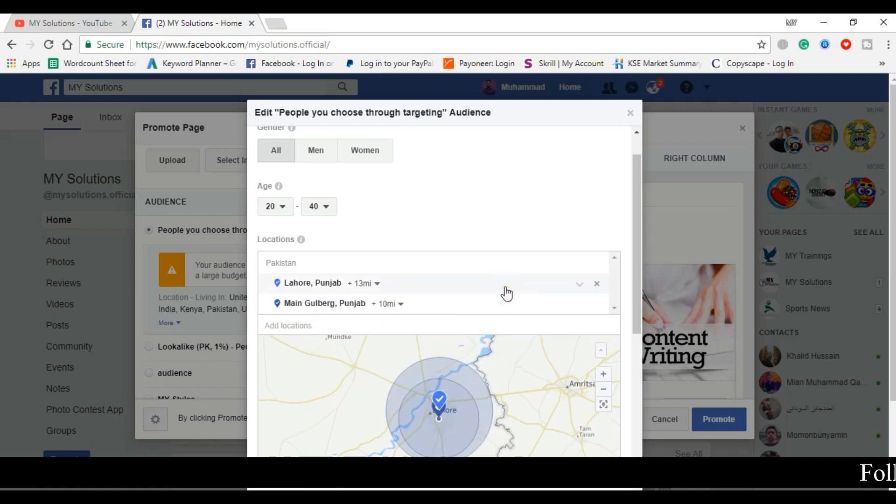
Review the interests included in the detailed targeting and view the audience details of individual interests
scroll(507, 293, down, 3)
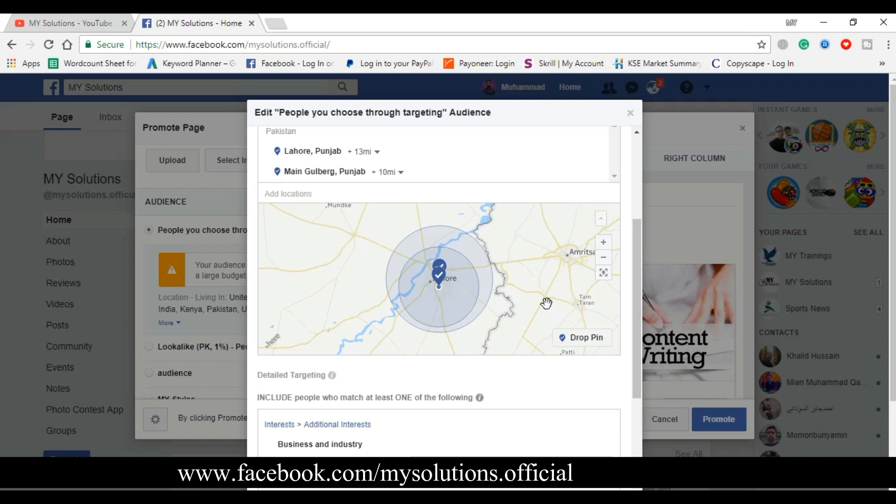
scroll(546, 304, down, 2)
scroll(549, 308, up, 4)
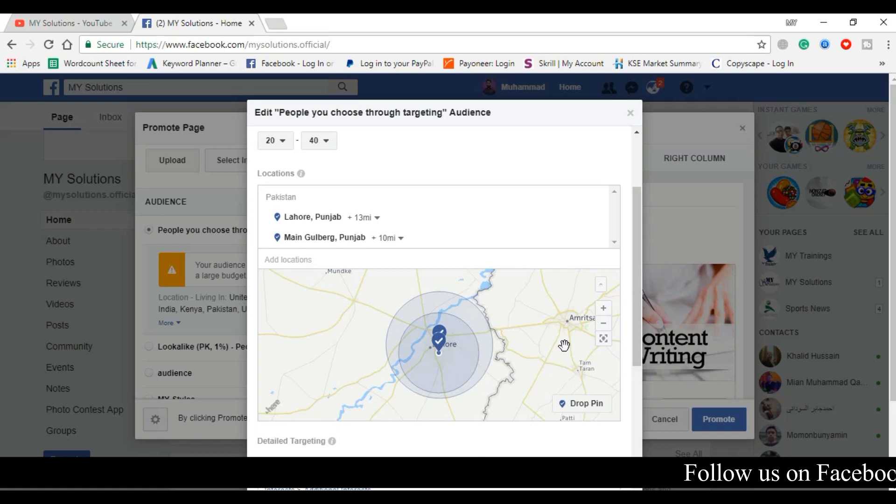
scroll(564, 345, down, 4)
mouse_move(463, 341)
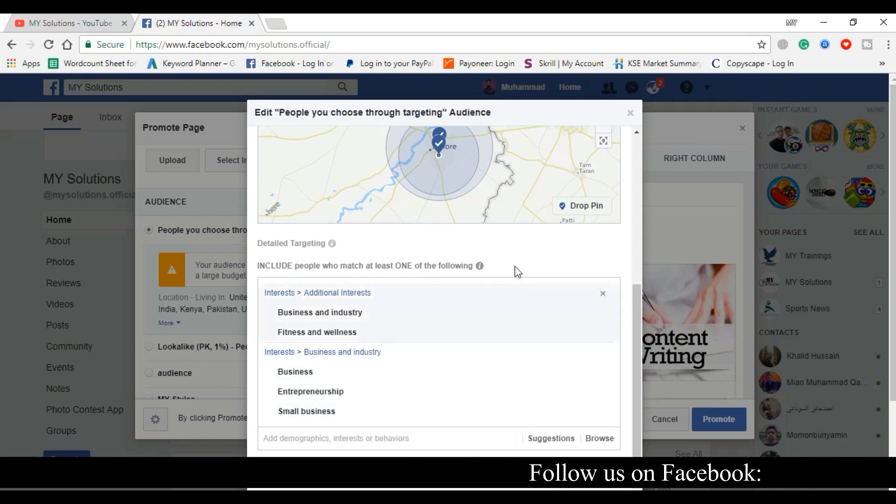
mouse_move(414, 325)
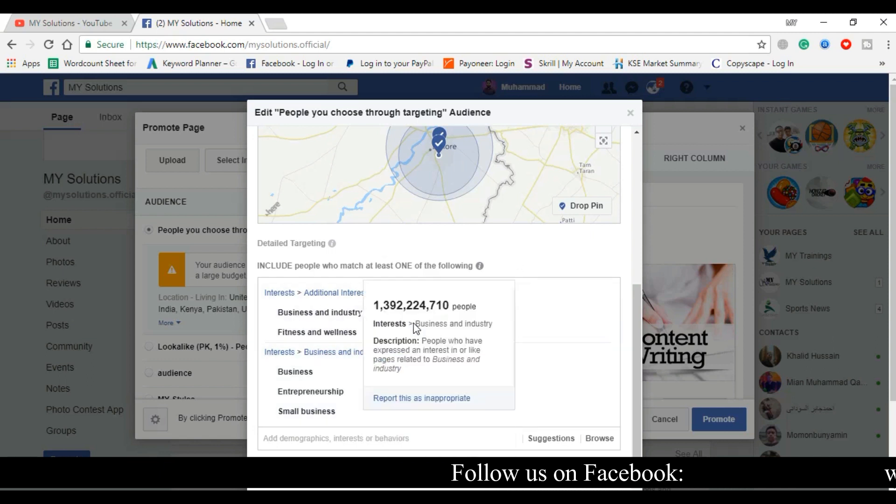
mouse_move(346, 323)
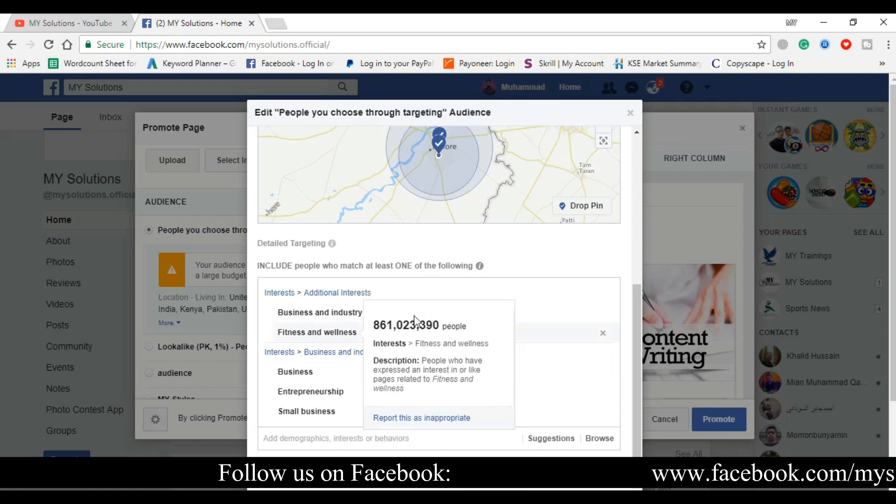
scroll(568, 314, down, 1)
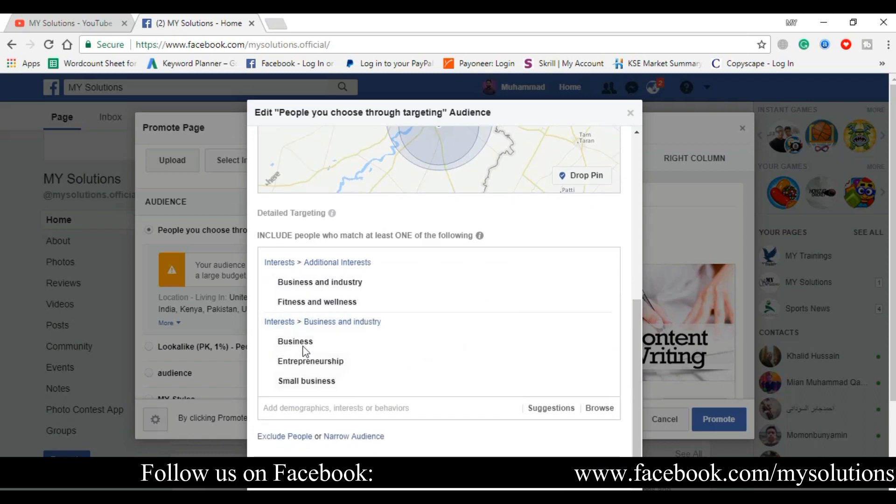
mouse_move(305, 350)
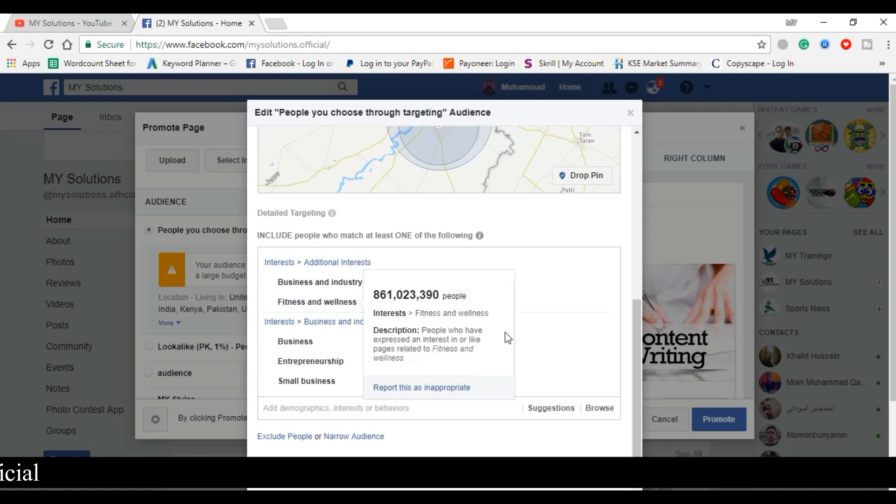
Check the audience size gauge and potential audience size against the chosen age range, locations and interests
scroll(539, 332, down, 3)
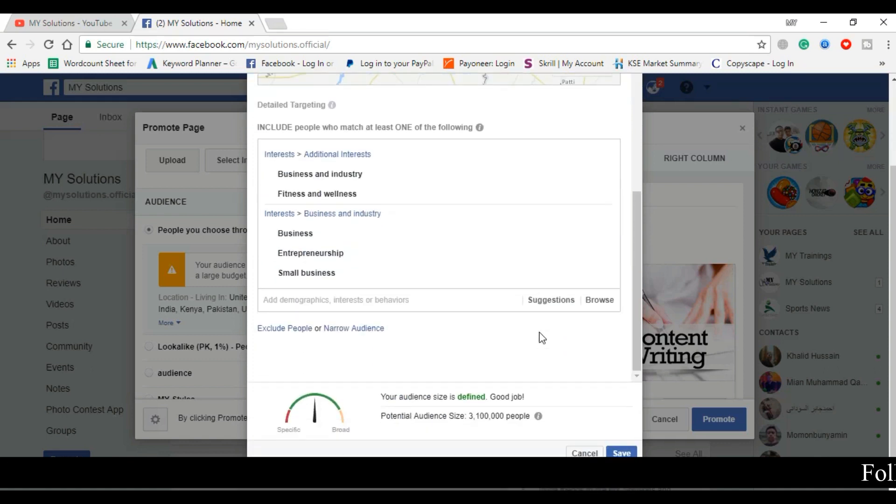
scroll(540, 337, up, 8)
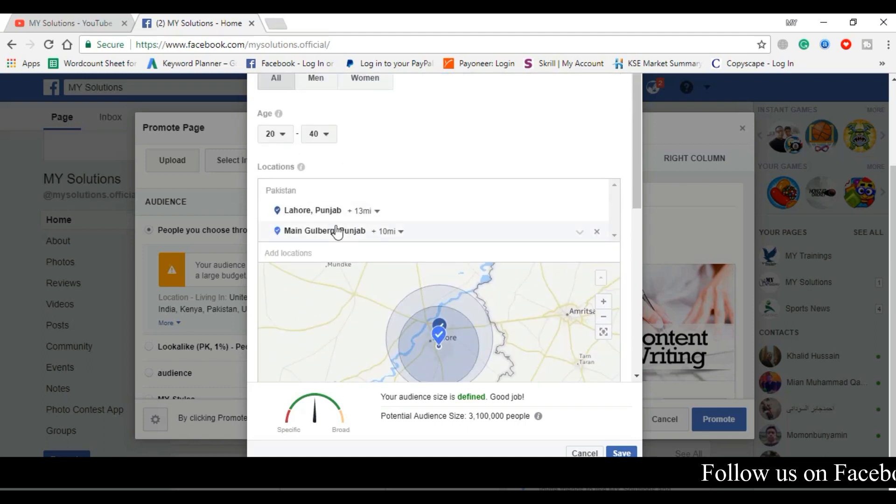
scroll(347, 323, up, 2)
scroll(347, 323, down, 6)
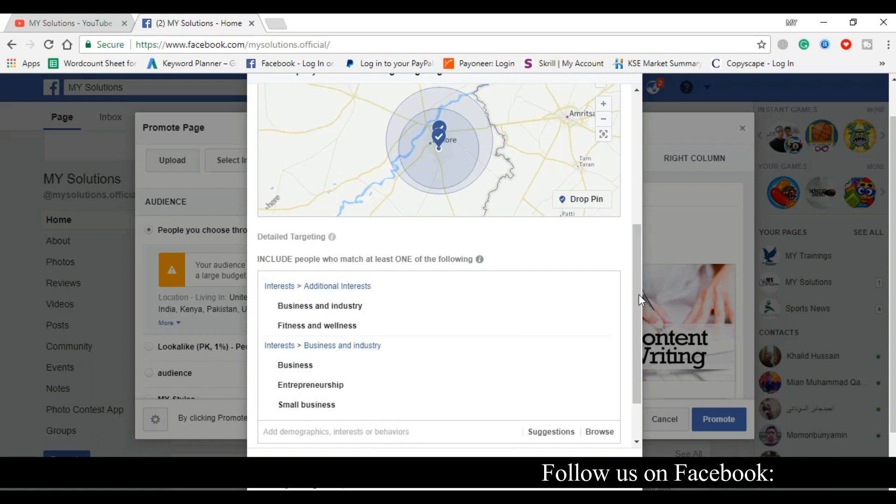
scroll(638, 294, down, 2)
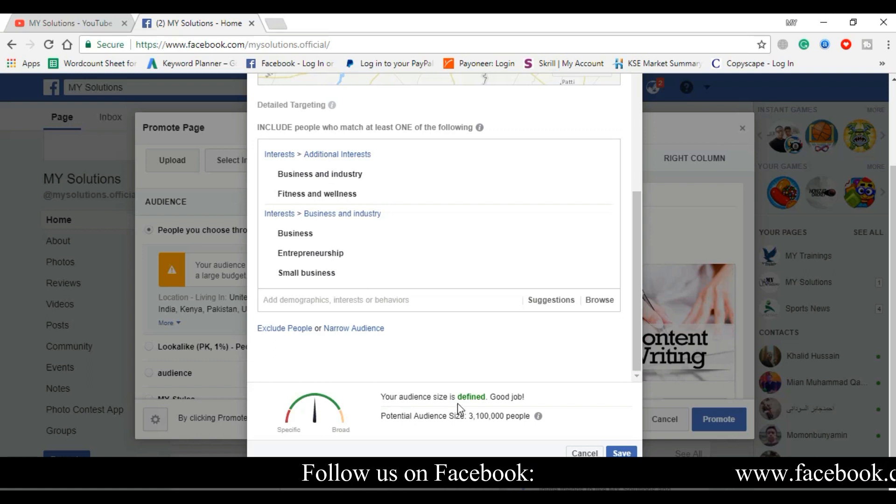
Save the edited audience targeting and check its summary among the promotion's audience options
mouse_move(537, 422)
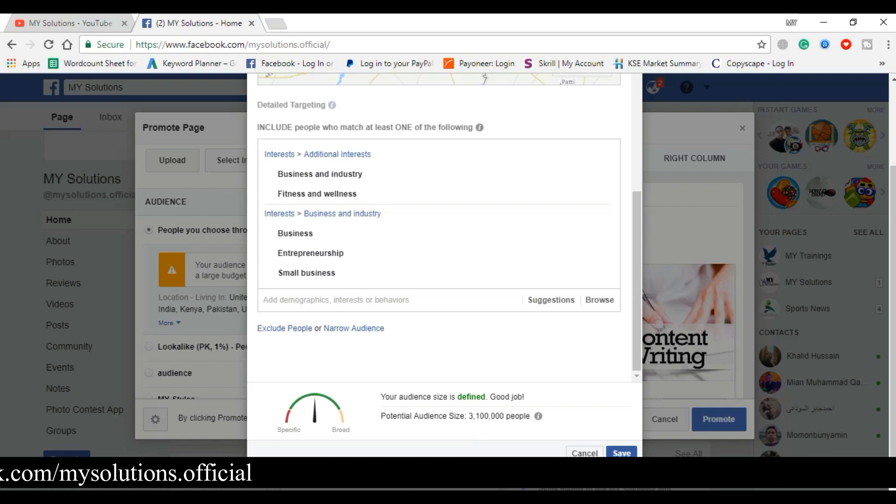
click(622, 453)
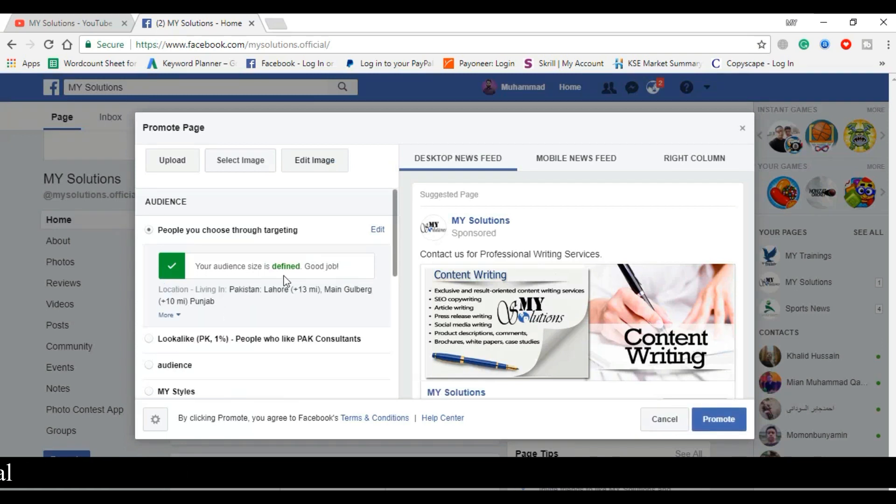
scroll(285, 282, down, 3)
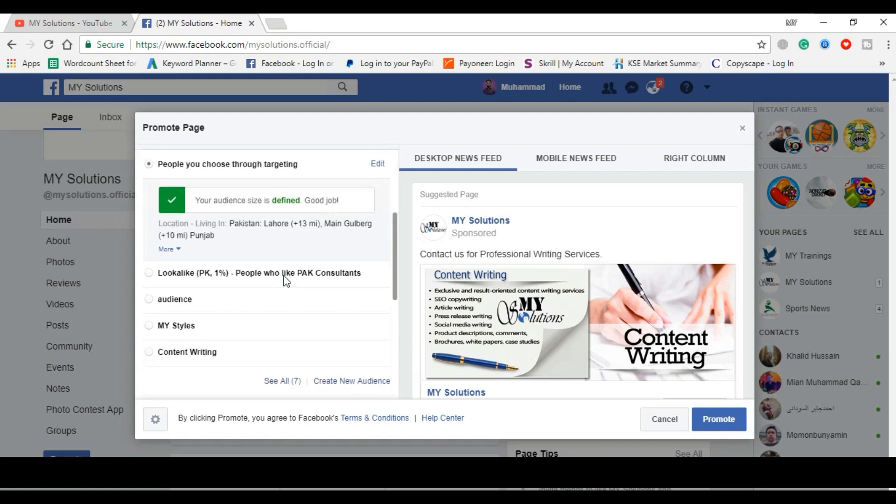
scroll(233, 289, up, 2)
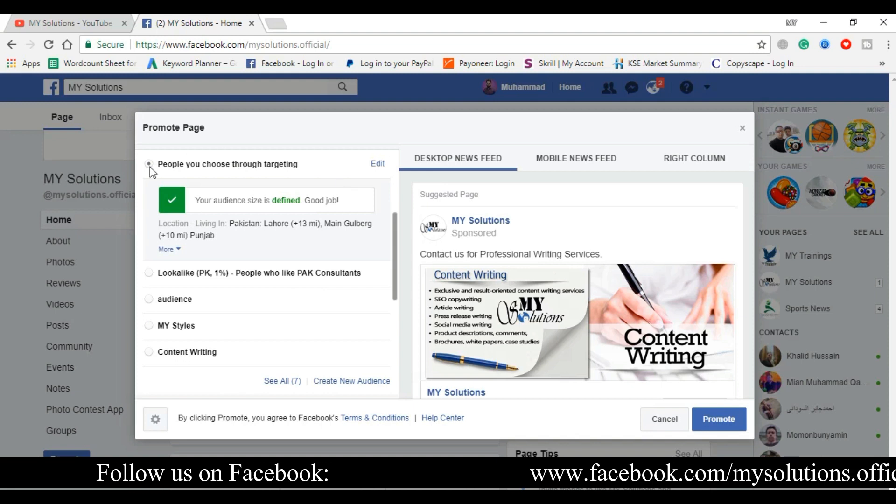
Set the promotion's daily budget to $100.00 USD and its duration to 7 days
scroll(264, 265, down, 3)
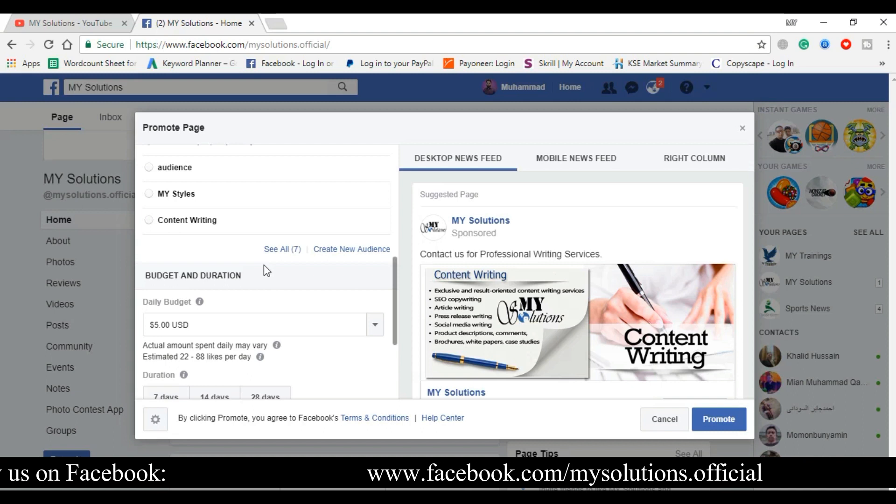
scroll(264, 265, down, 3)
mouse_move(277, 279)
click(168, 259)
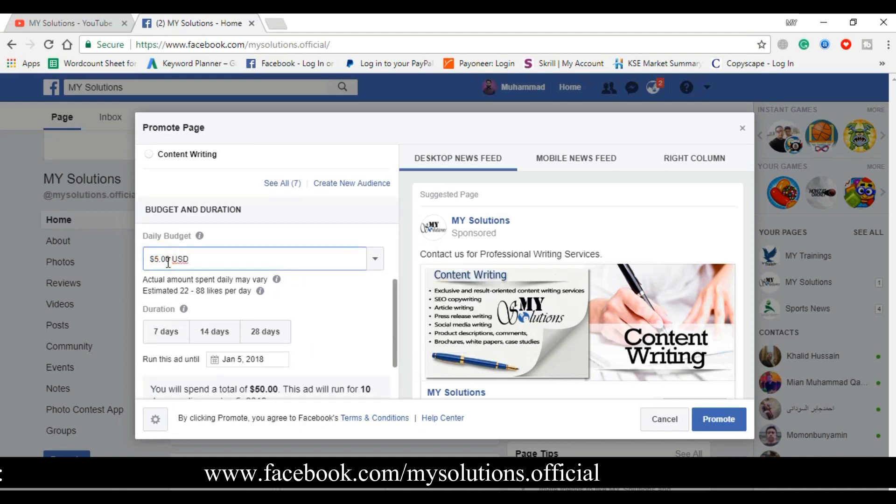
key(BackSpace)
text(100)
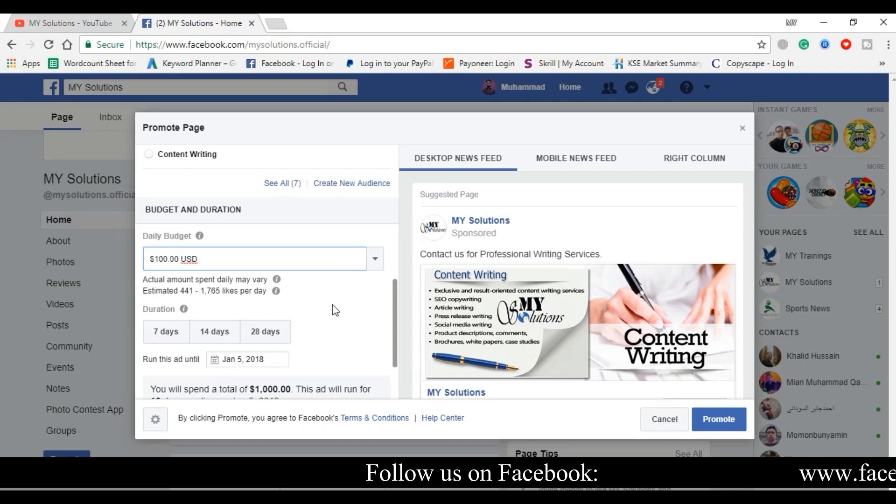
scroll(329, 295, down, 1)
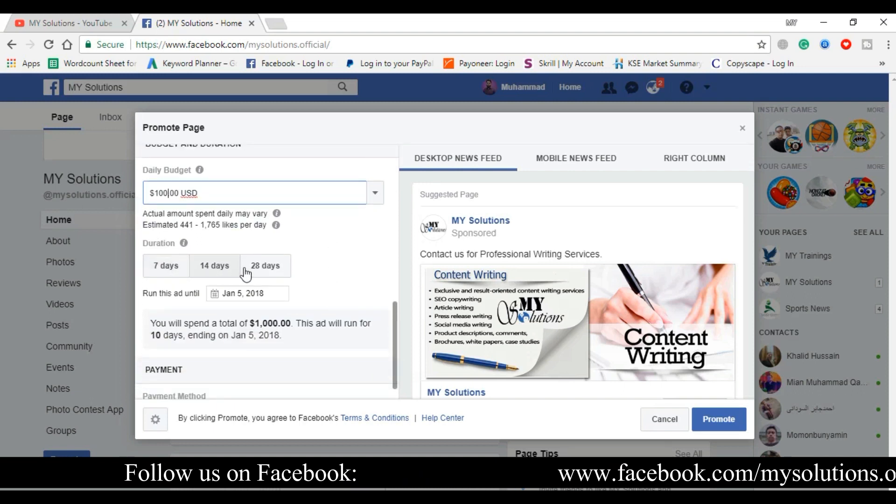
click(176, 271)
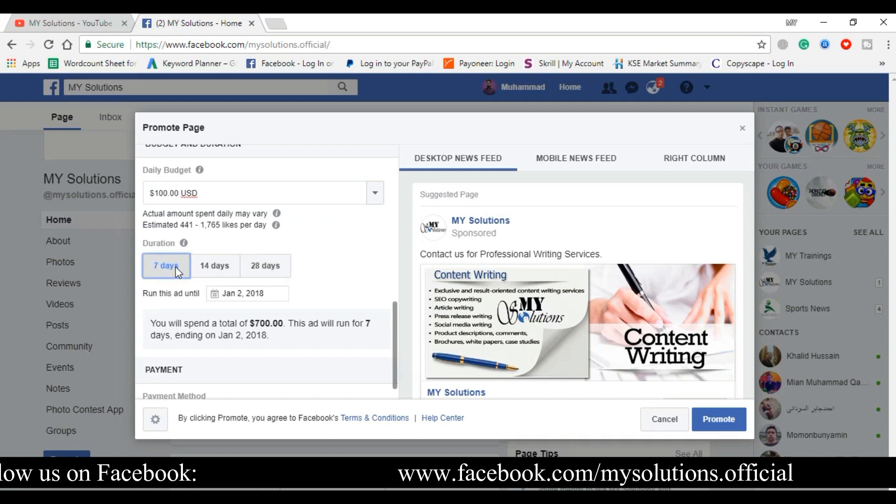